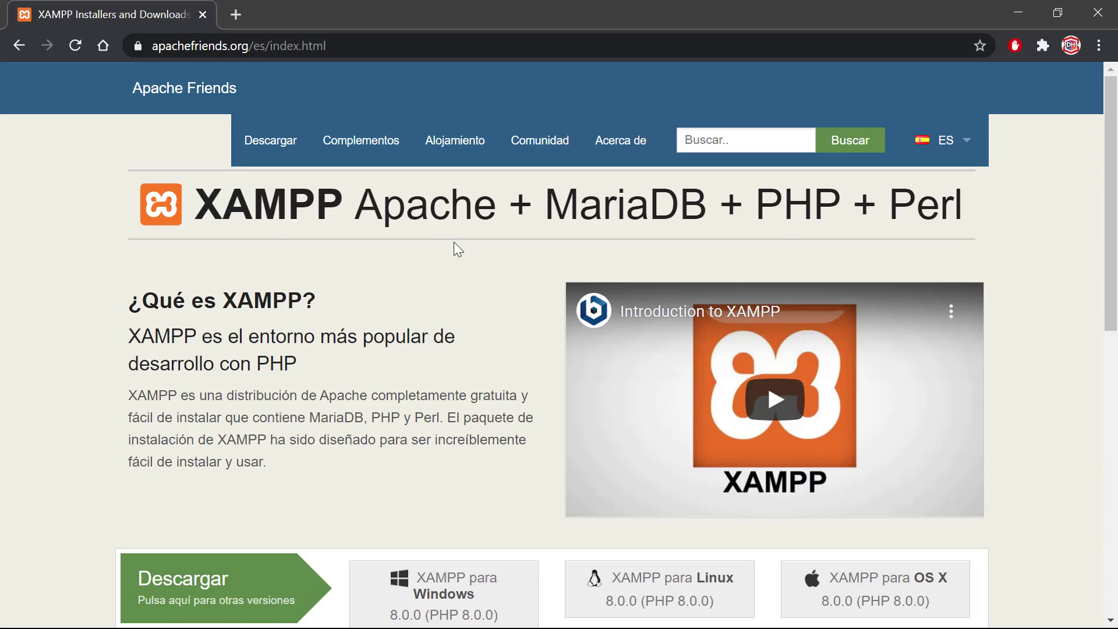
Step: Download the XAMPP 8.0.0 installer for Windows from the Apache Friends page and go to the desktop
{"action": "scroll", "coordinate": [454, 243], "scroll_direction": "down", "scroll_amount": 3}
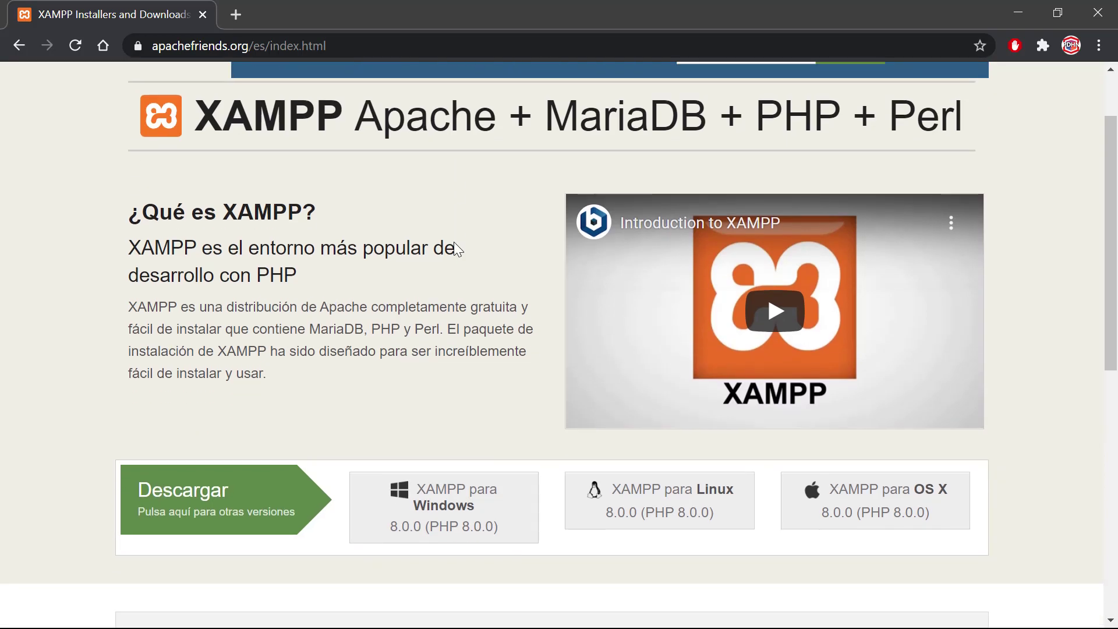
{"action": "scroll", "coordinate": [453, 243], "scroll_direction": "down", "scroll_amount": 1}
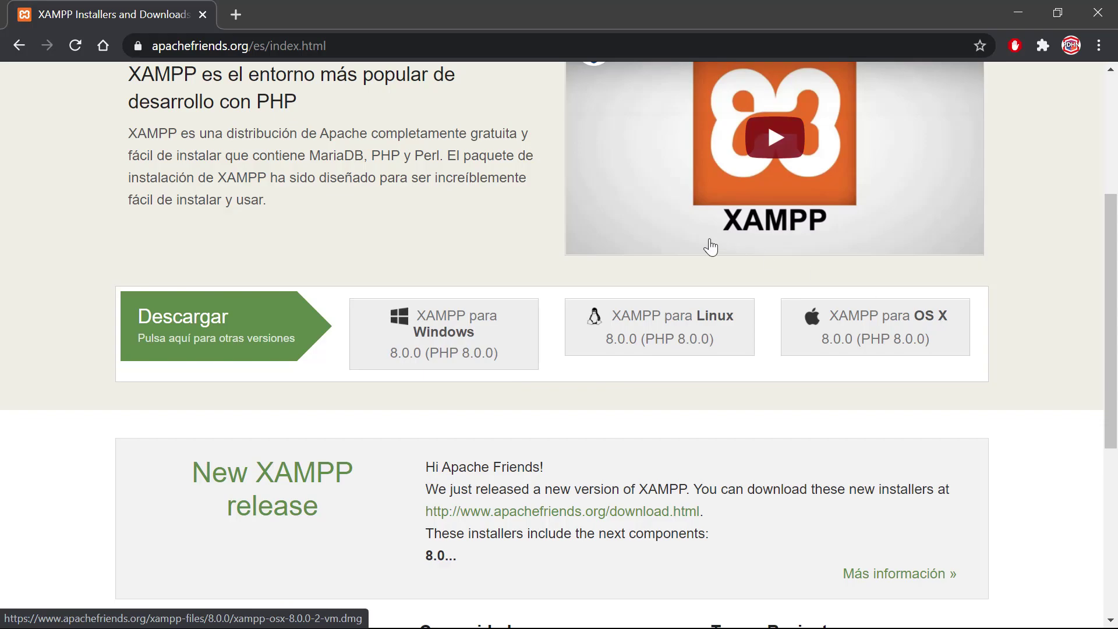
{"action": "left_click", "coordinate": [411, 335]}
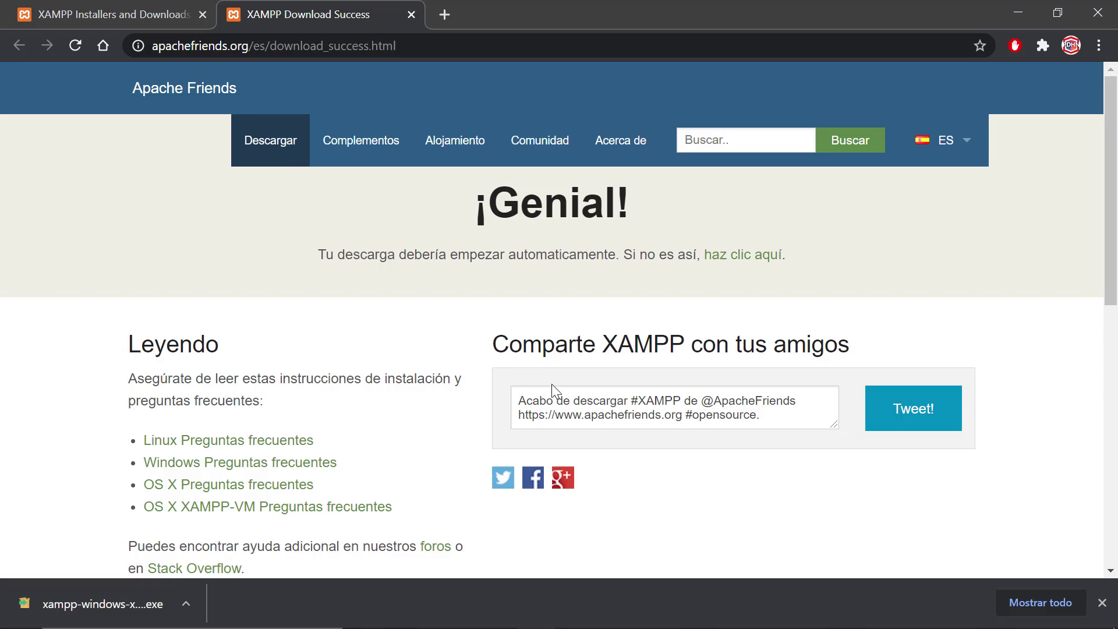
{"action": "left_click", "coordinate": [615, 626]}
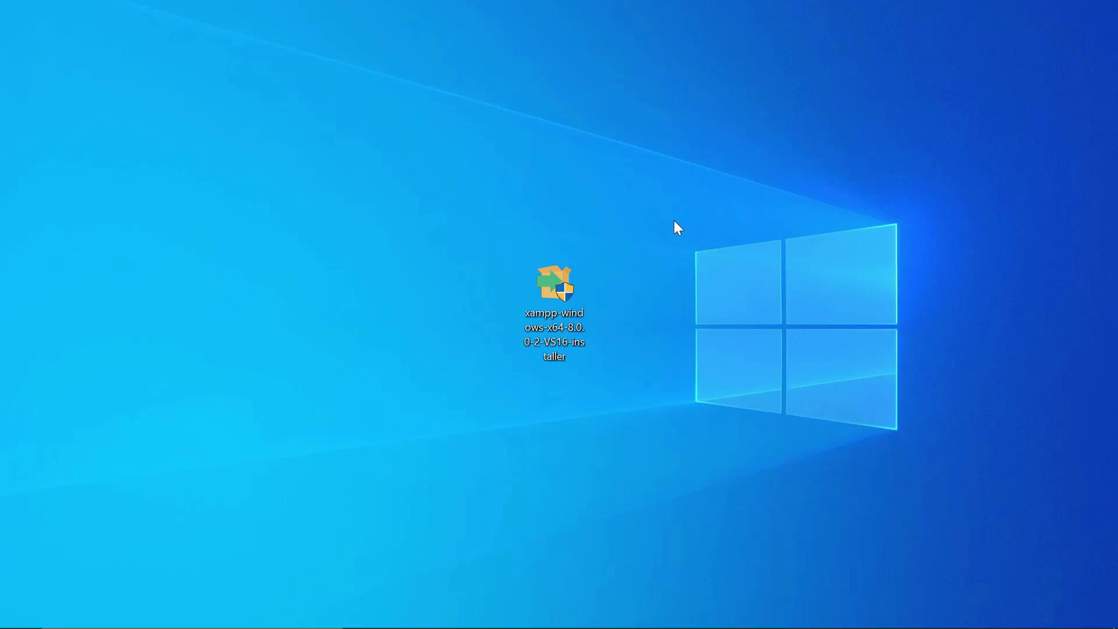
Step: Launch the XAMPP installer, acknowledge the UAC warning and proceed past the welcome page
{"action": "left_click", "coordinate": [543, 280]}
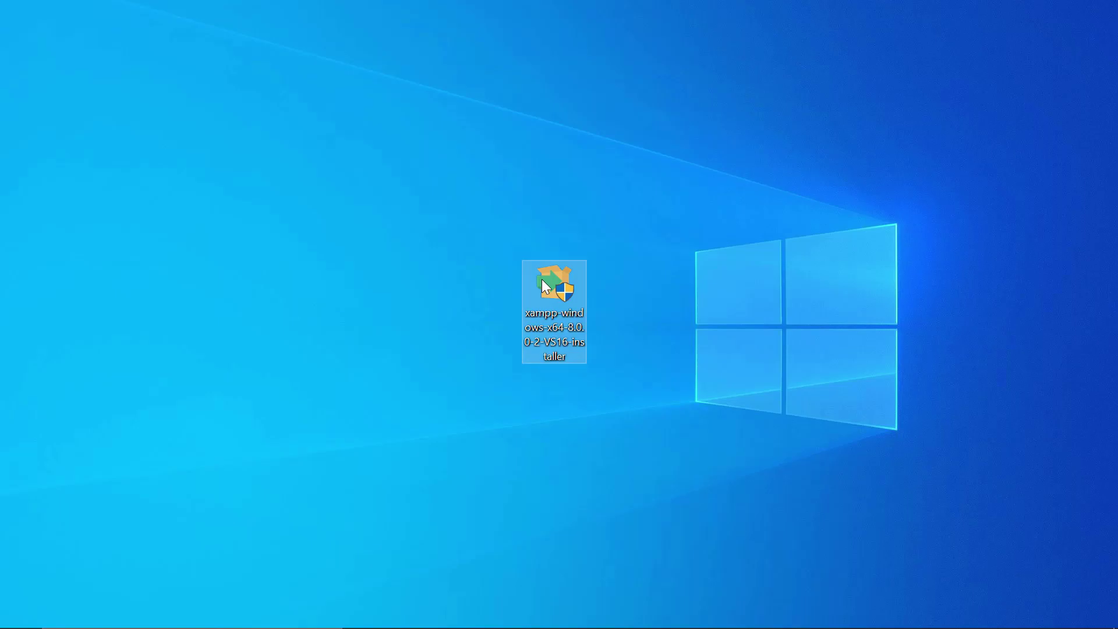
{"action": "double_click", "coordinate": [541, 279]}
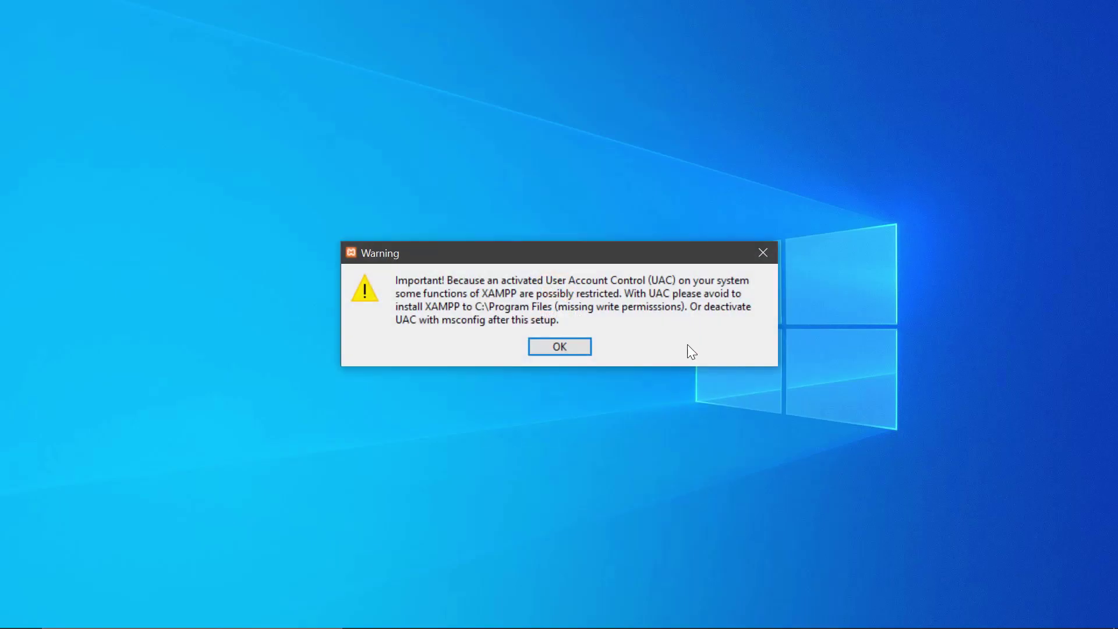
{"action": "left_click", "coordinate": [561, 346]}
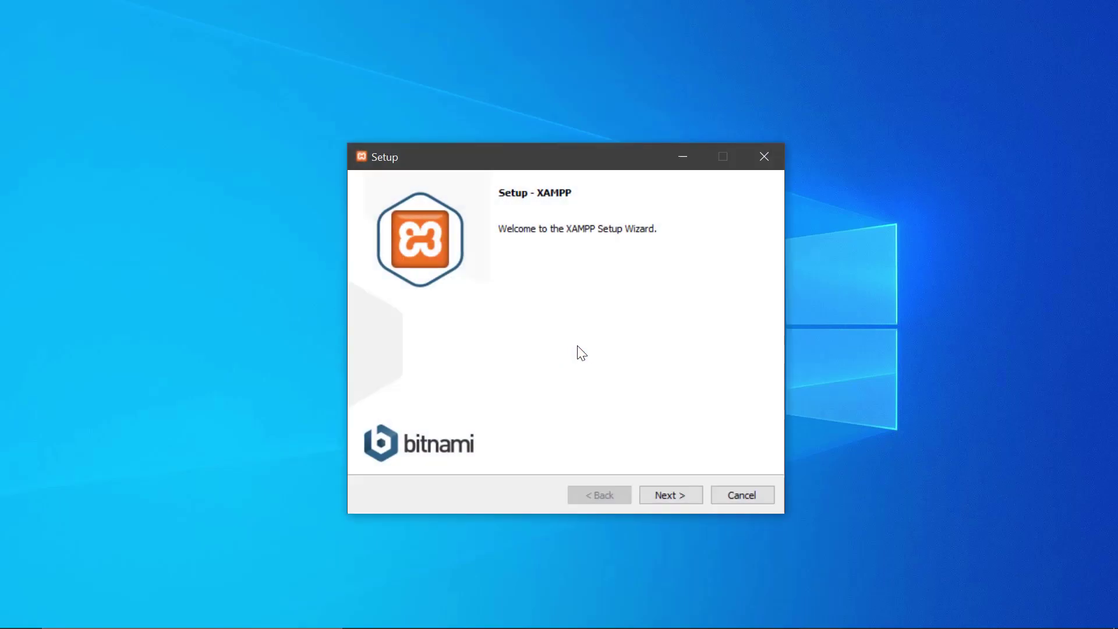
{"action": "left_click", "coordinate": [669, 496]}
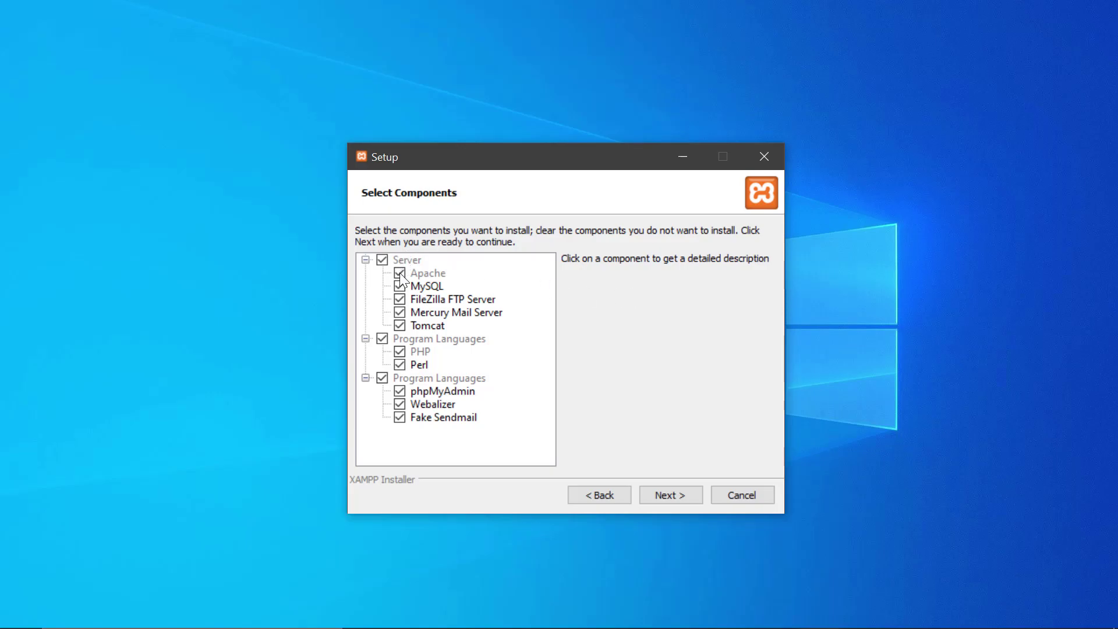
Step: Exclude FileZilla FTP Server, Mercury Mail Server, Tomcat, Perl, Webalizer and Fake Sendmail from the components, keeping MySQL and phpMyAdmin, and continue
{"action": "left_click", "coordinate": [399, 299]}
{"action": "left_click", "coordinate": [399, 313]}
{"action": "left_click", "coordinate": [400, 325]}
{"action": "left_click", "coordinate": [399, 352]}
{"action": "left_click", "coordinate": [400, 365]}
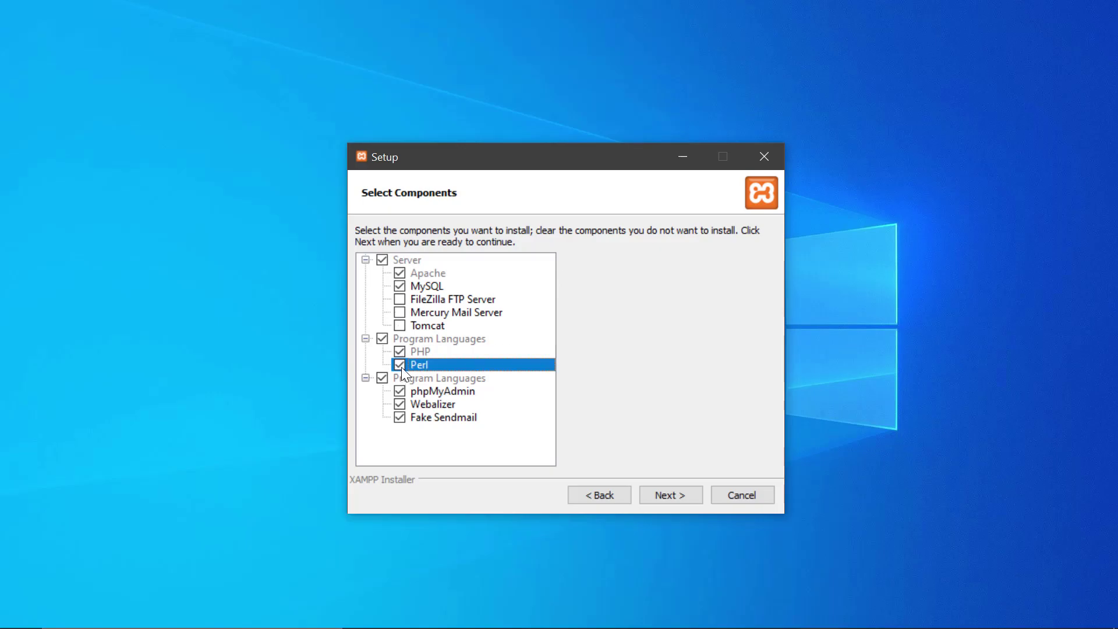
{"action": "left_click", "coordinate": [401, 418]}
{"action": "left_click", "coordinate": [426, 287]}
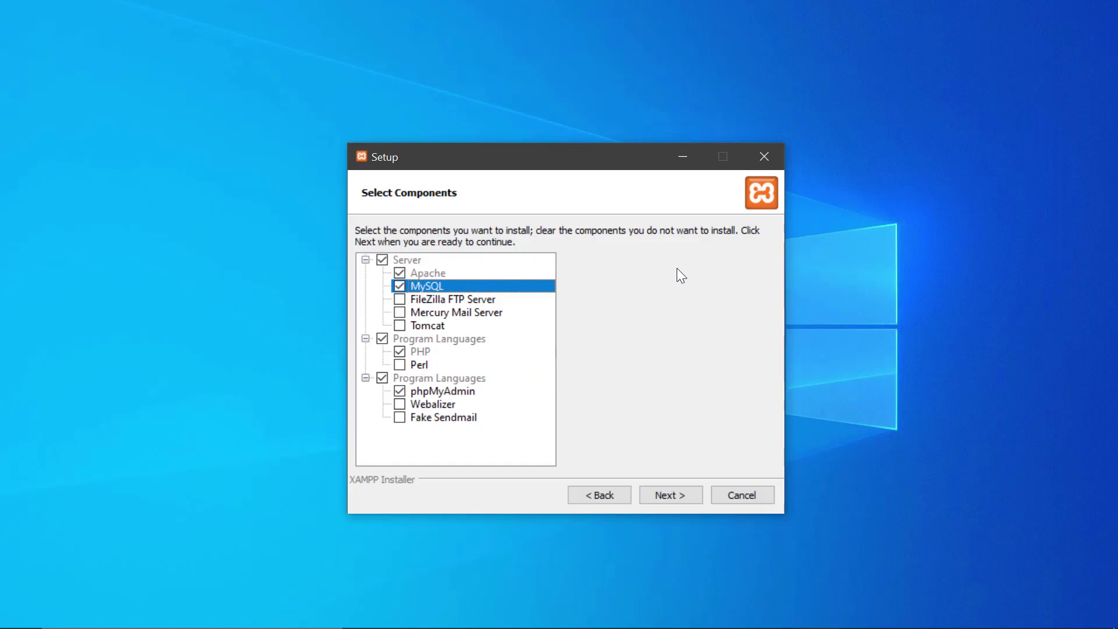
{"action": "left_click", "coordinate": [667, 499]}
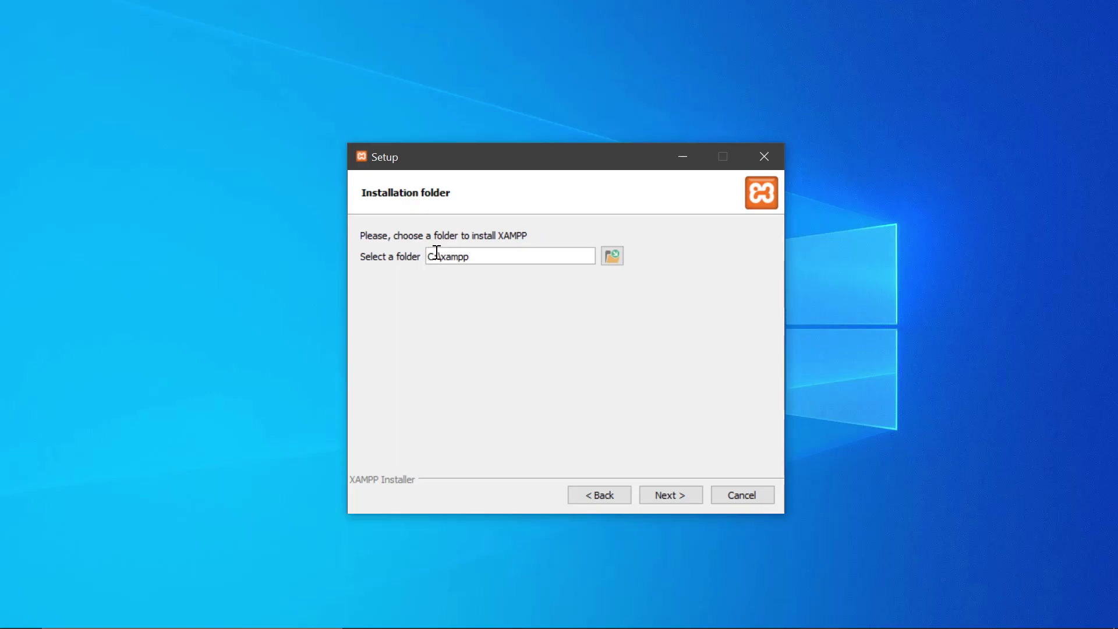
Step: Install XAMPP into C:\xampp in English with the Bitnami information option off, and finish by starting the Control Panel
{"action": "left_click", "coordinate": [675, 497]}
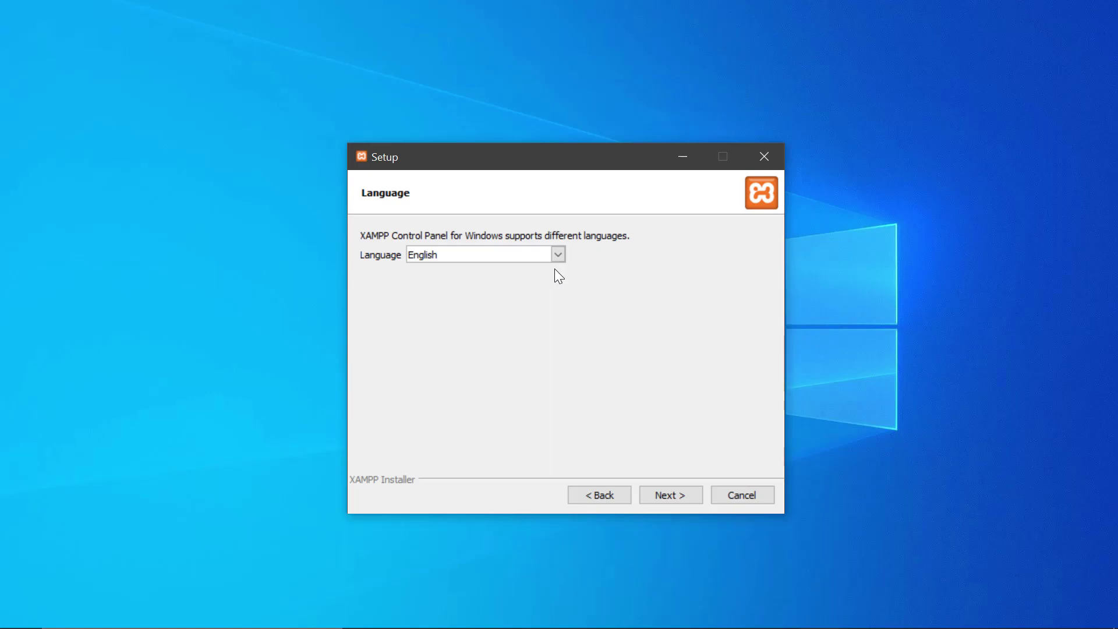
{"action": "left_click", "coordinate": [669, 496]}
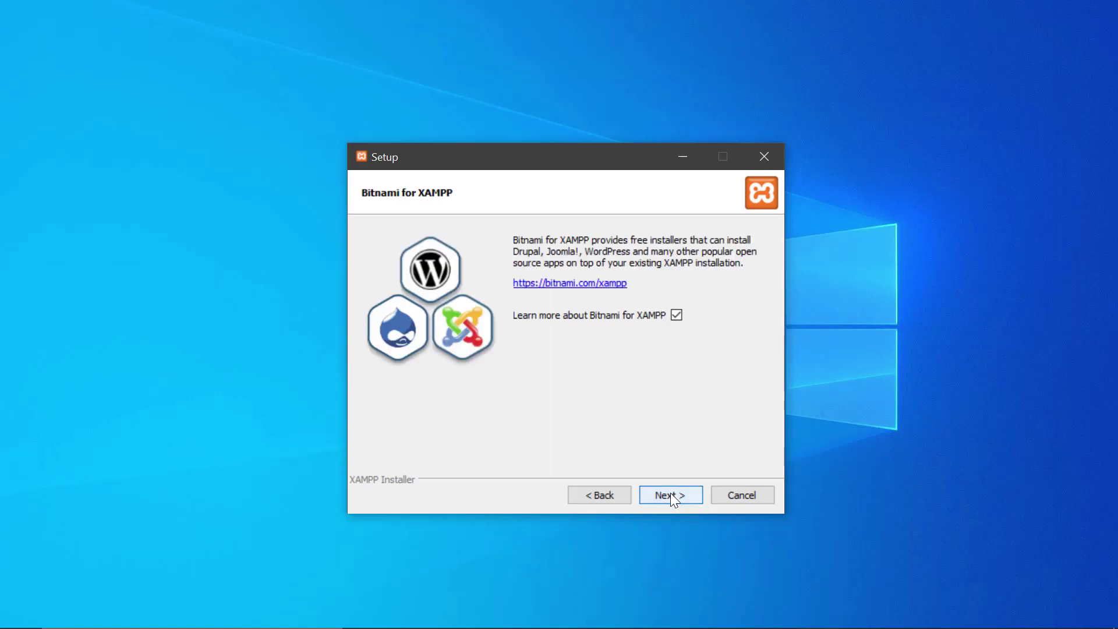
{"action": "left_click", "coordinate": [677, 315]}
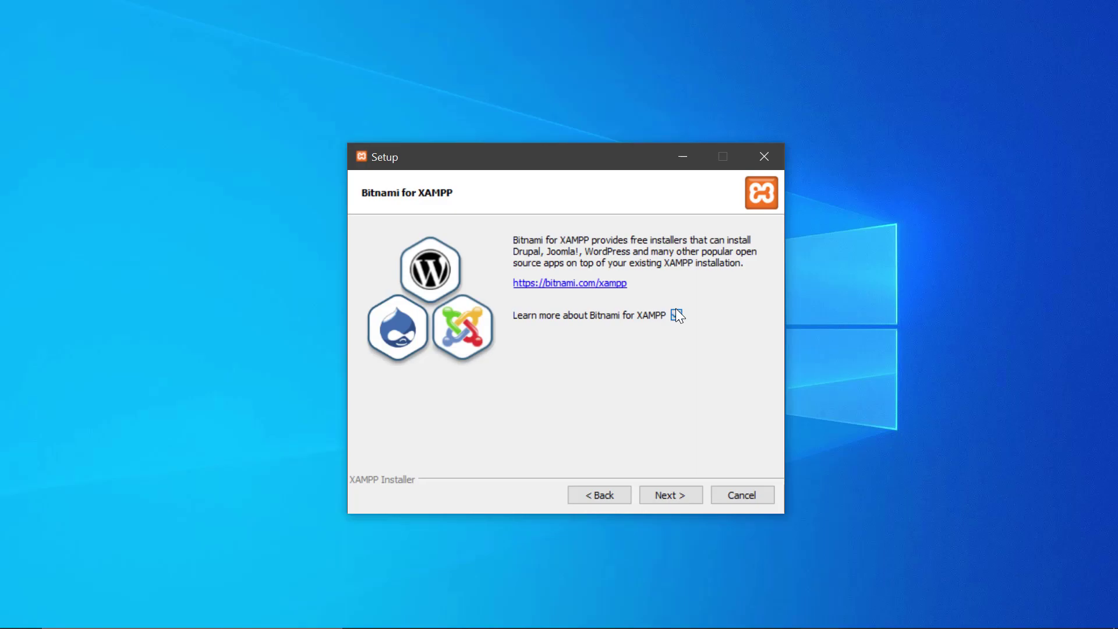
{"action": "left_click", "coordinate": [660, 493]}
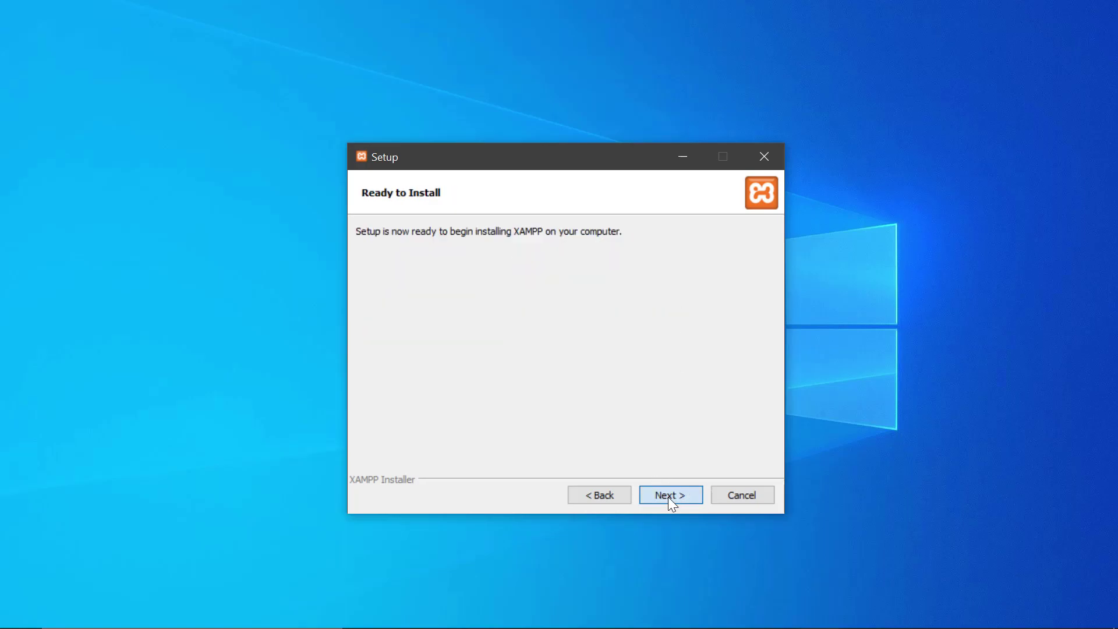
{"action": "left_click", "coordinate": [671, 500]}
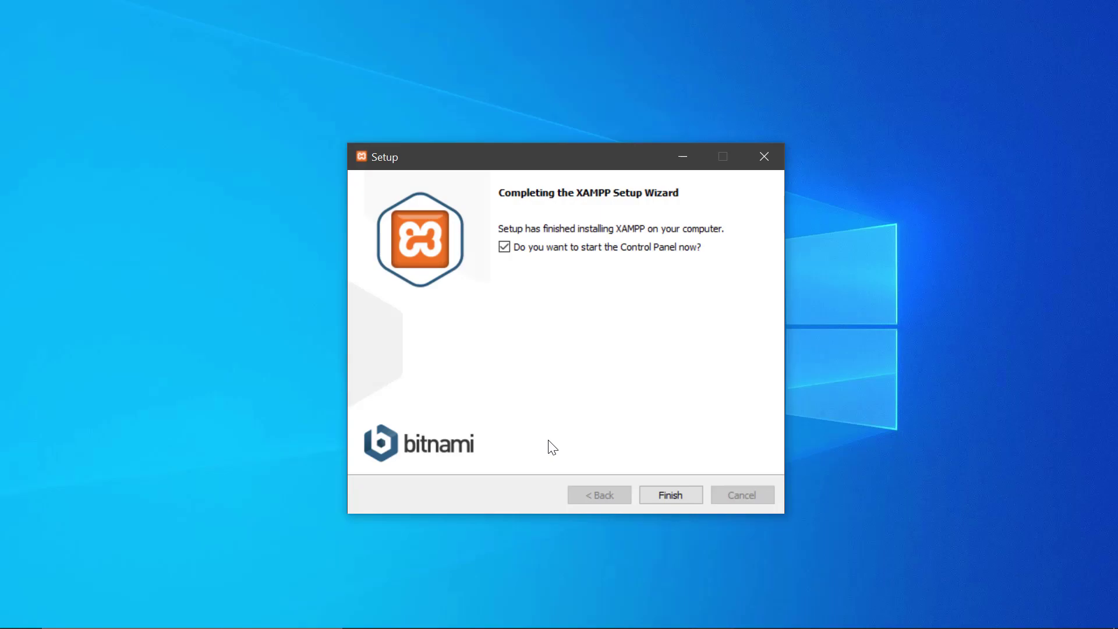
{"action": "left_click", "coordinate": [659, 494]}
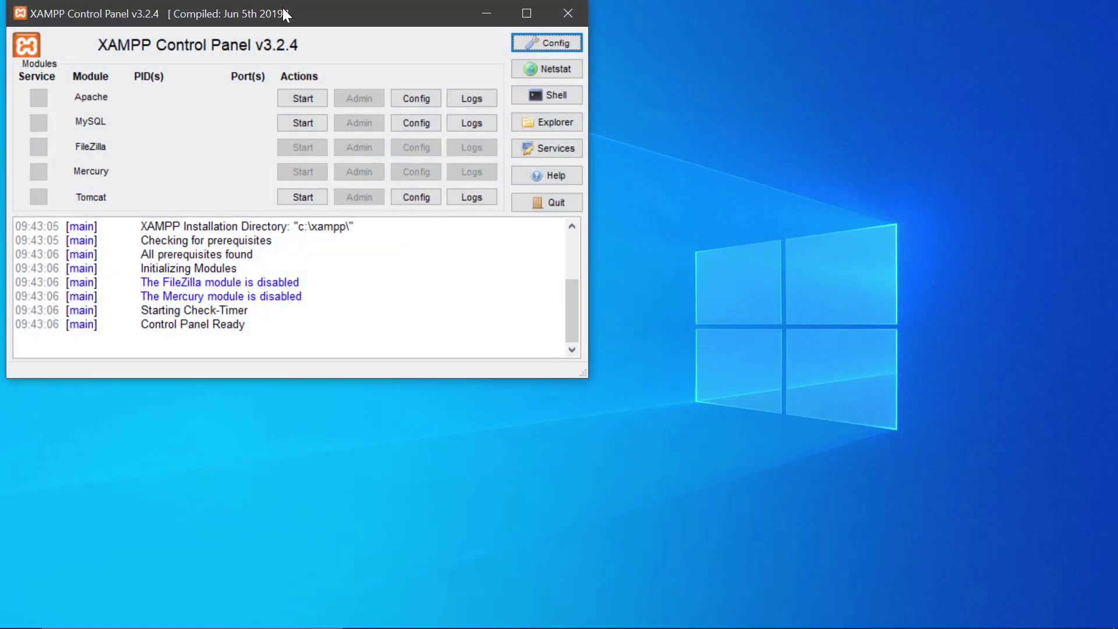
Step: Start the MySQL module, allowing mysqld through the firewall on public networks, and stop and start it once more
{"action": "left_click_drag", "start_coordinate": [282, 15], "coordinate": [555, 118]}
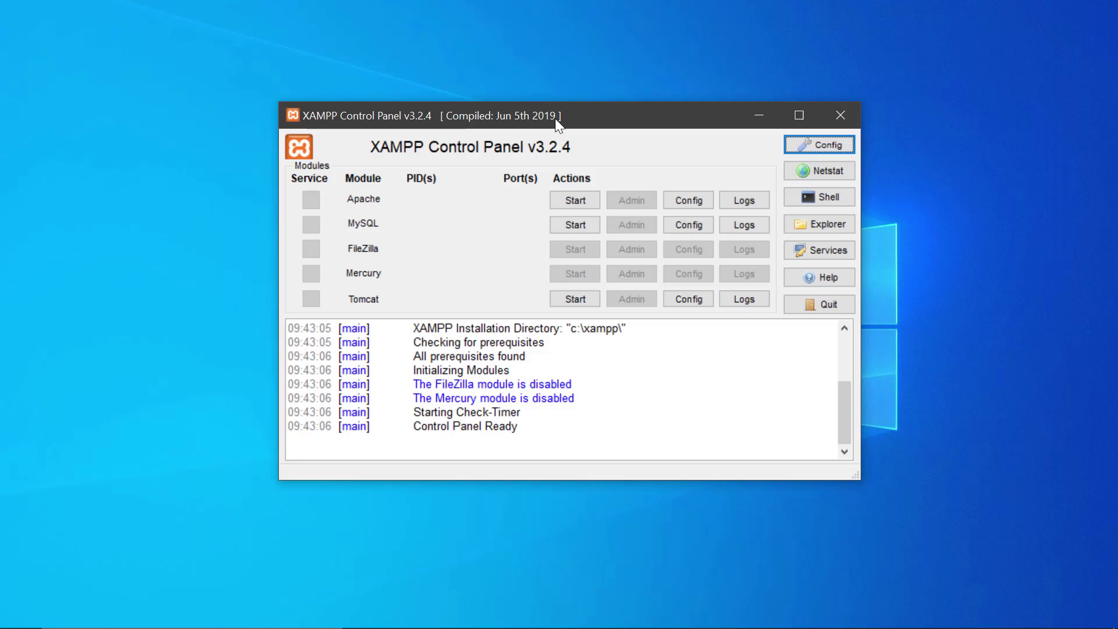
{"action": "left_click", "coordinate": [573, 225]}
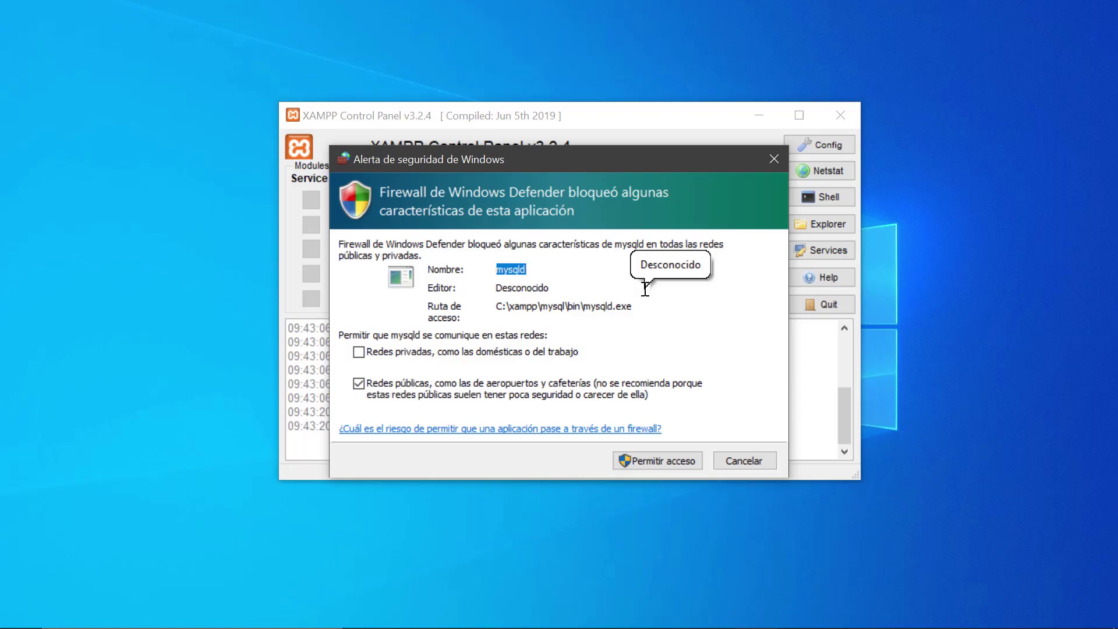
{"action": "left_click", "coordinate": [660, 464]}
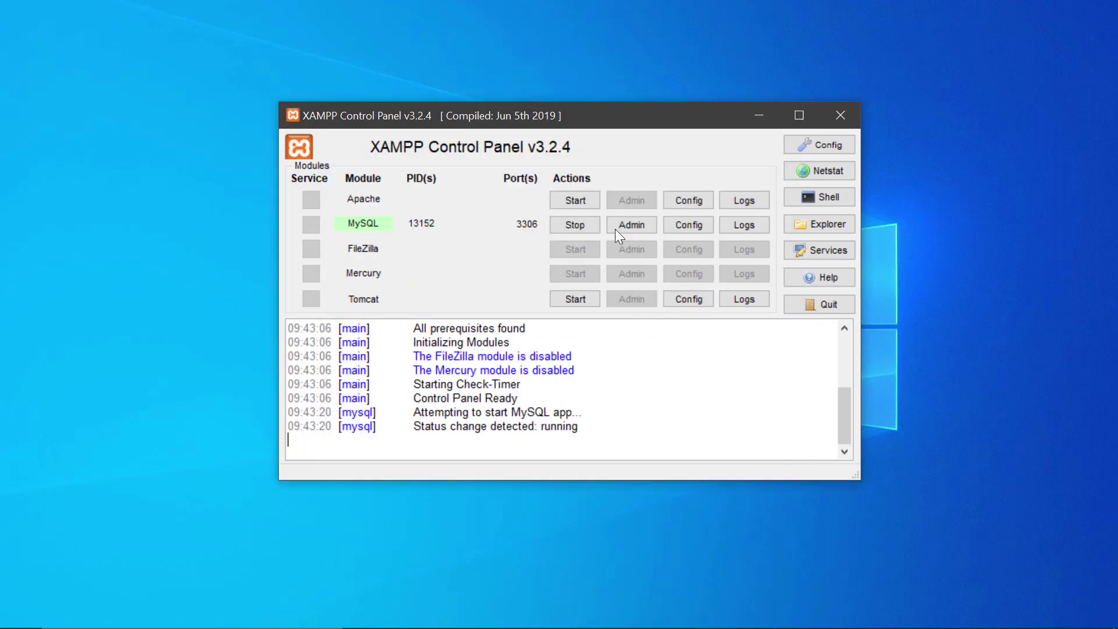
{"action": "left_click", "coordinate": [572, 225]}
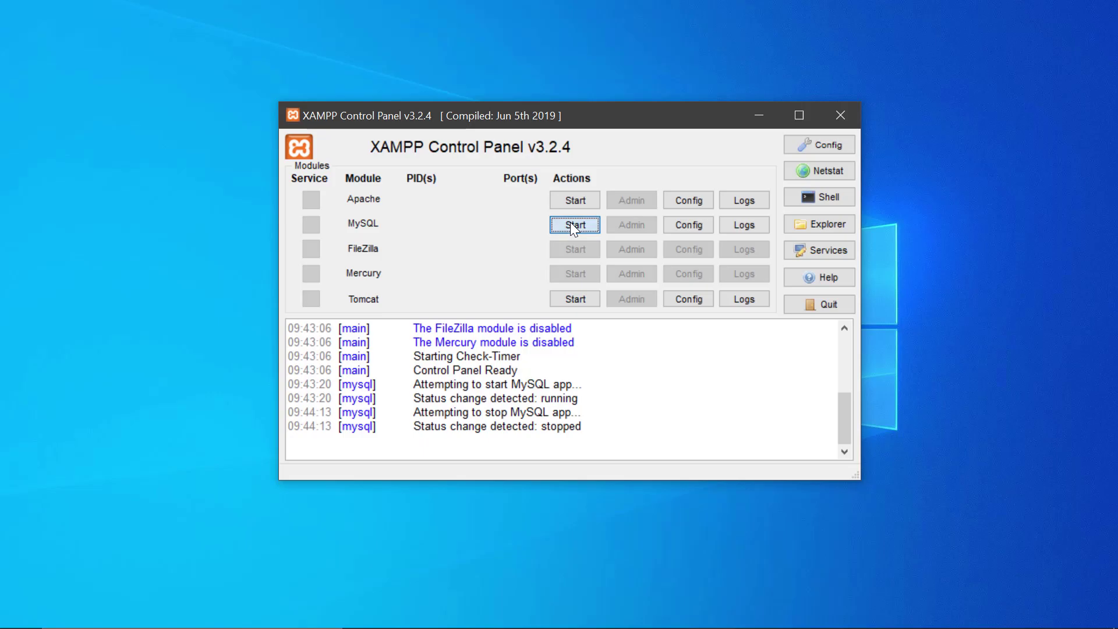
{"action": "left_click", "coordinate": [571, 222]}
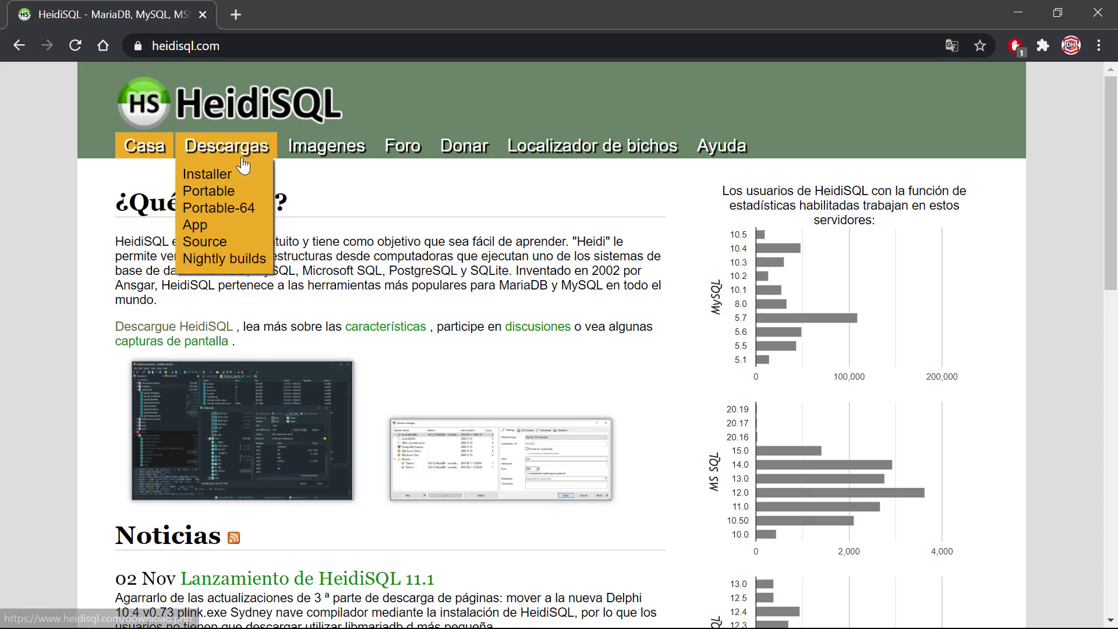
Step: Download the combined 32/64-bit HeidiSQL 11.1 installer from heidisql.com and launch it from the desktop
{"action": "left_click", "coordinate": [244, 166]}
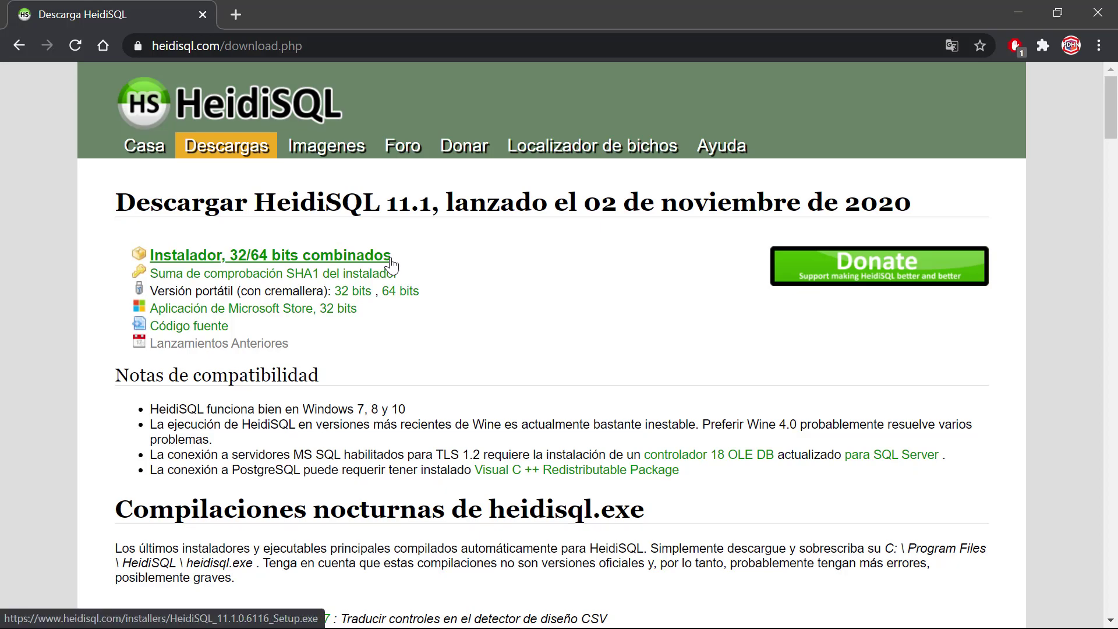
{"action": "left_click", "coordinate": [231, 262]}
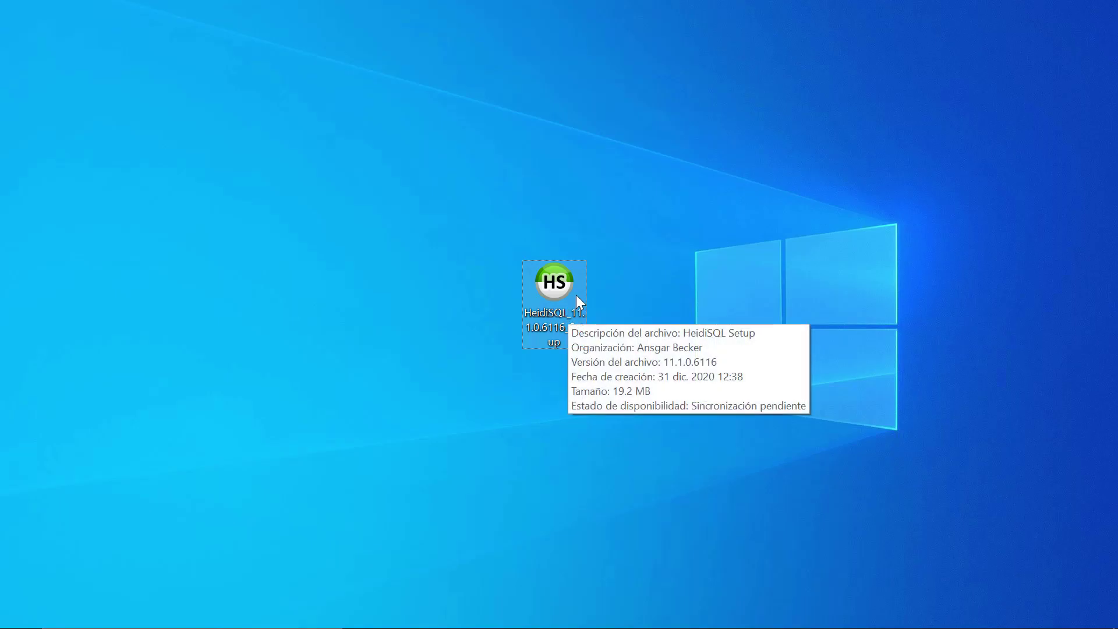
{"action": "double_click", "coordinate": [528, 274]}
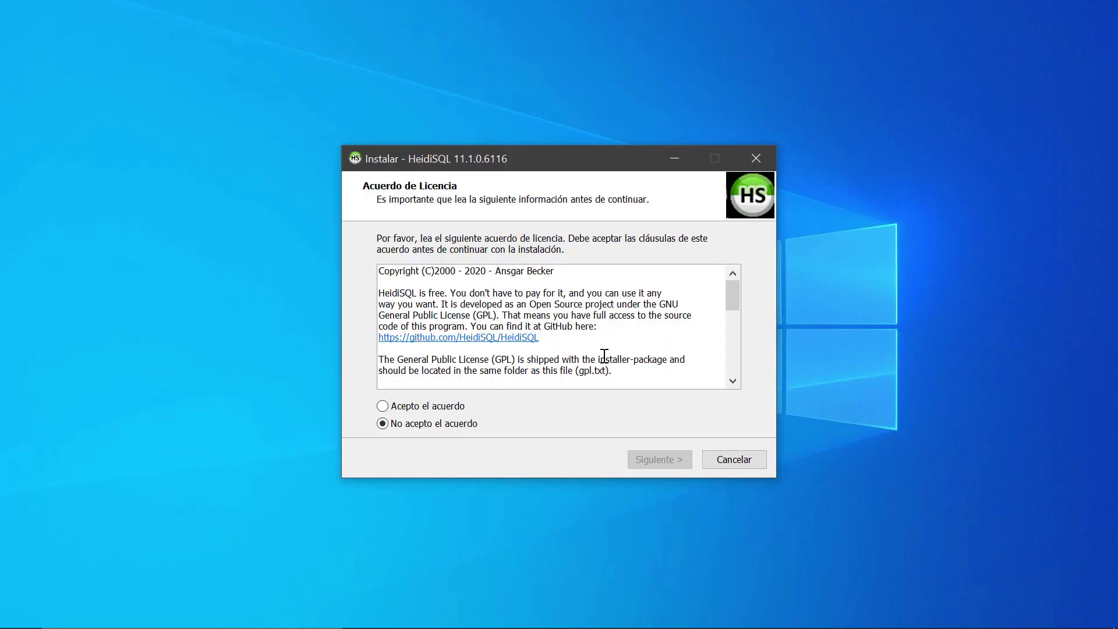
Step: Accept the licence and install HeidiSQL into C:\Program Files\HeidiSQL with a desktop icon and the dark Material theme, launching it on completion
{"action": "left_click", "coordinate": [425, 409]}
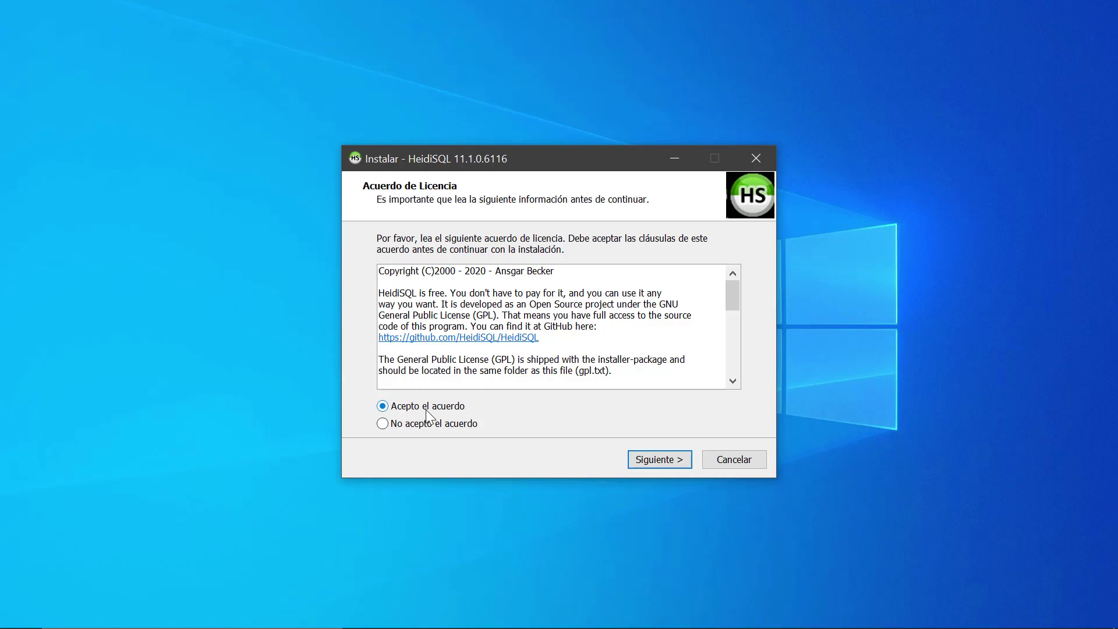
{"action": "left_click", "coordinate": [657, 460]}
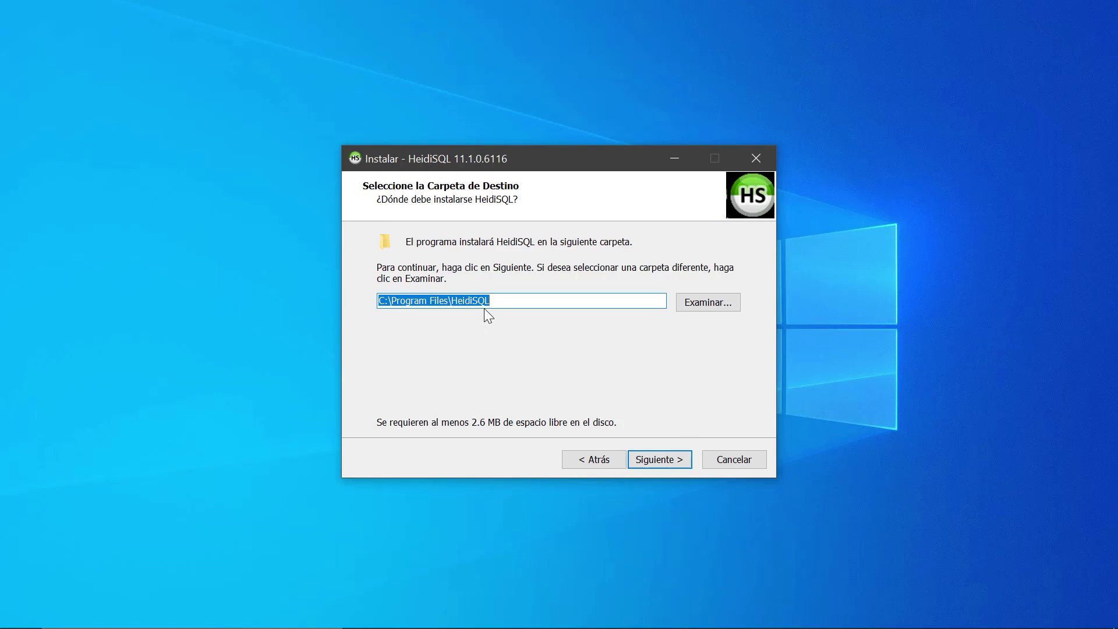
{"action": "left_click", "coordinate": [662, 460]}
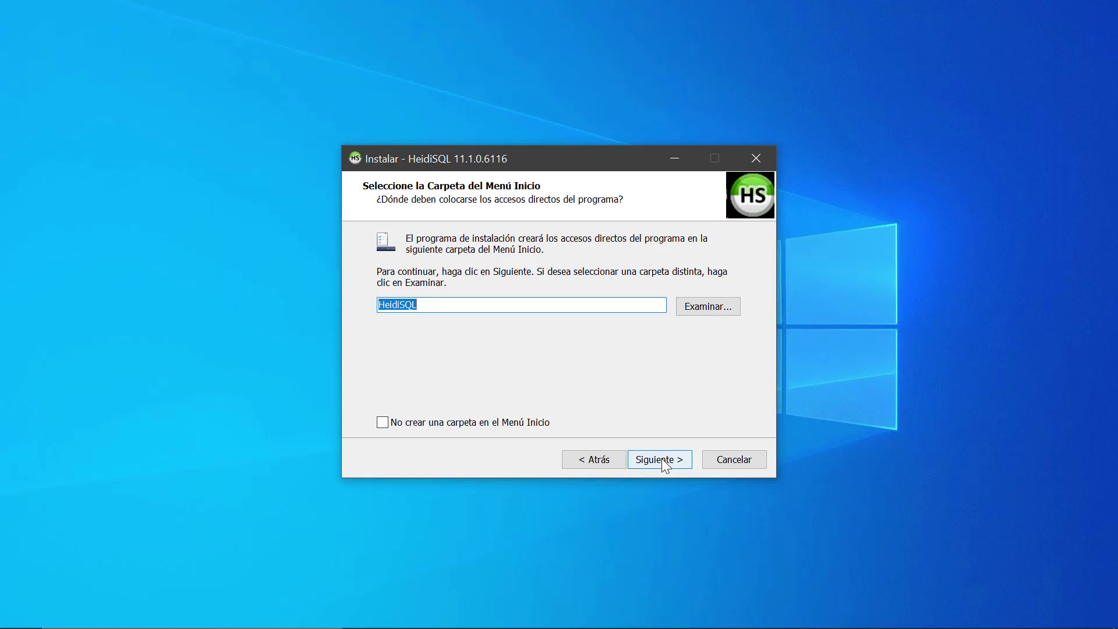
{"action": "left_click", "coordinate": [661, 459]}
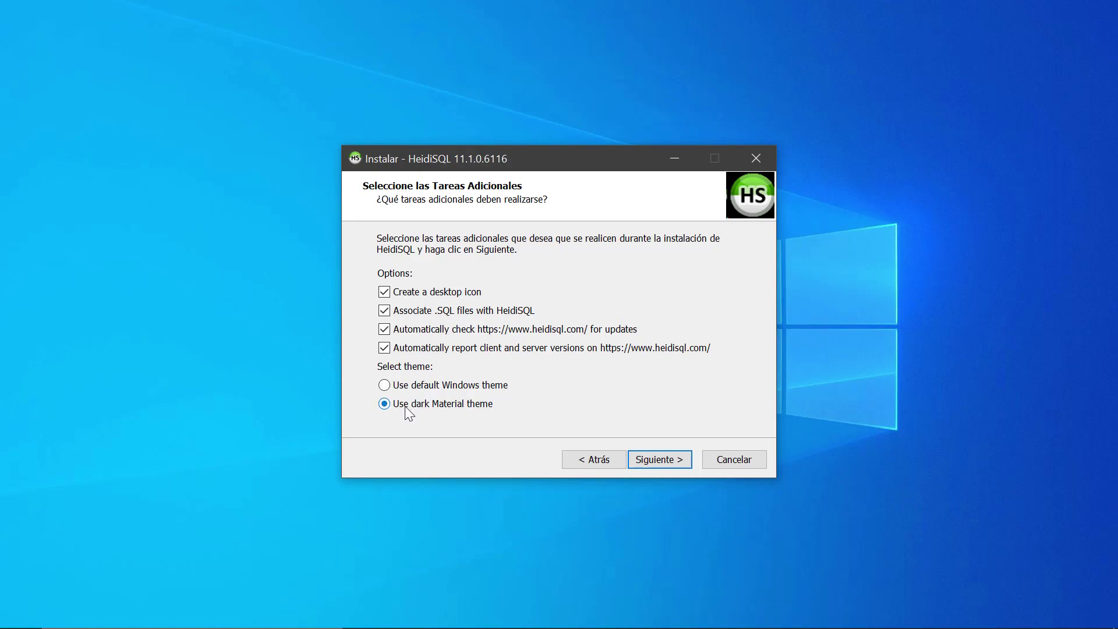
{"action": "left_click", "coordinate": [669, 462]}
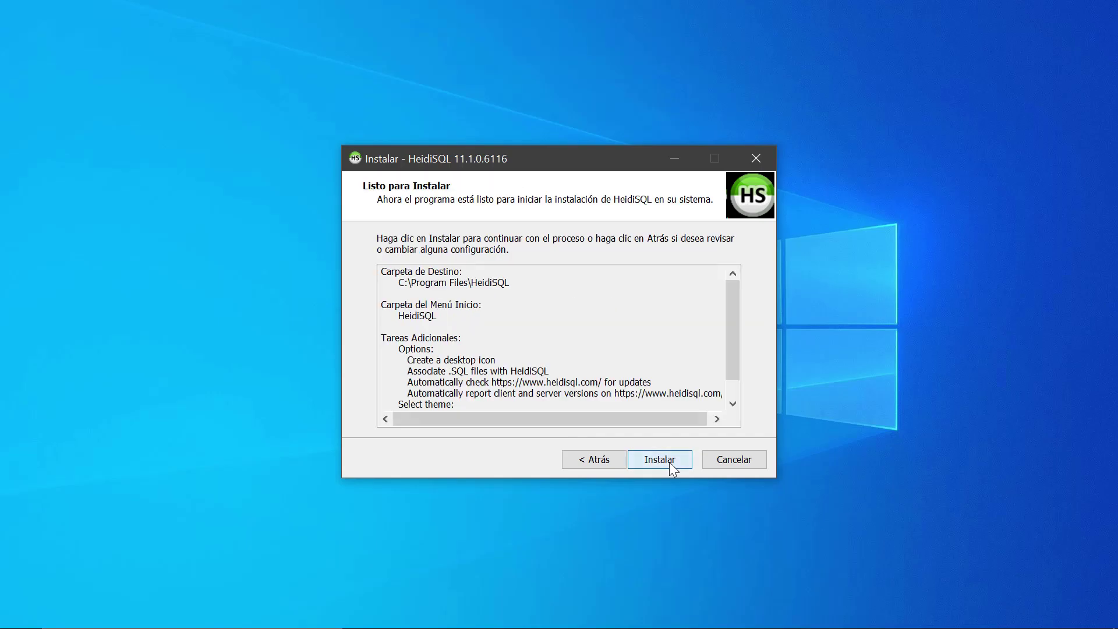
{"action": "left_click", "coordinate": [669, 462]}
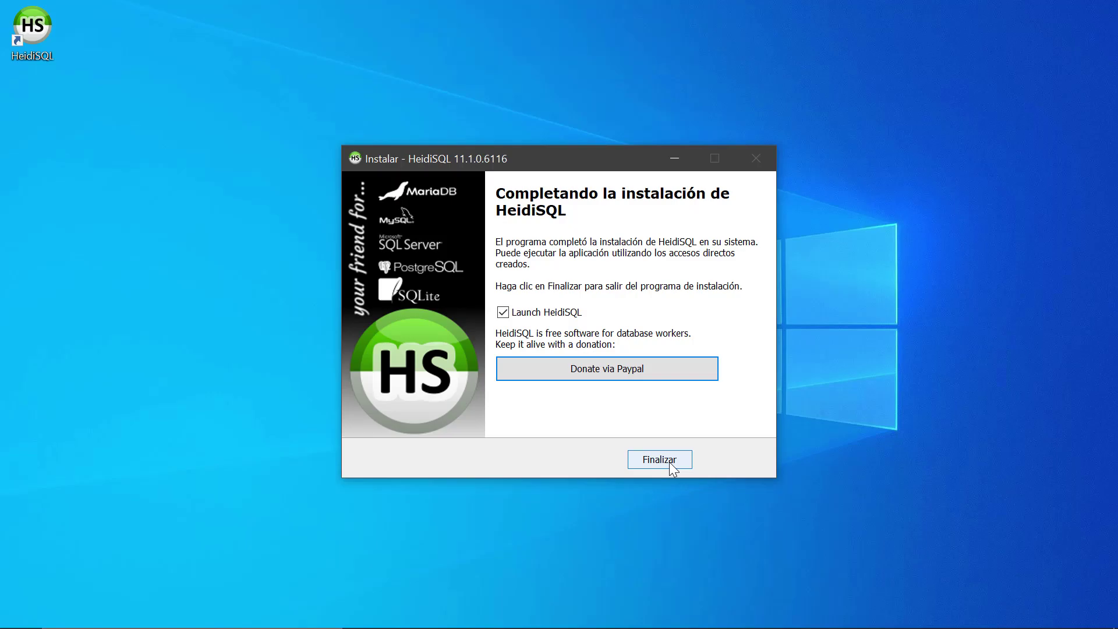
{"action": "left_click", "coordinate": [666, 460]}
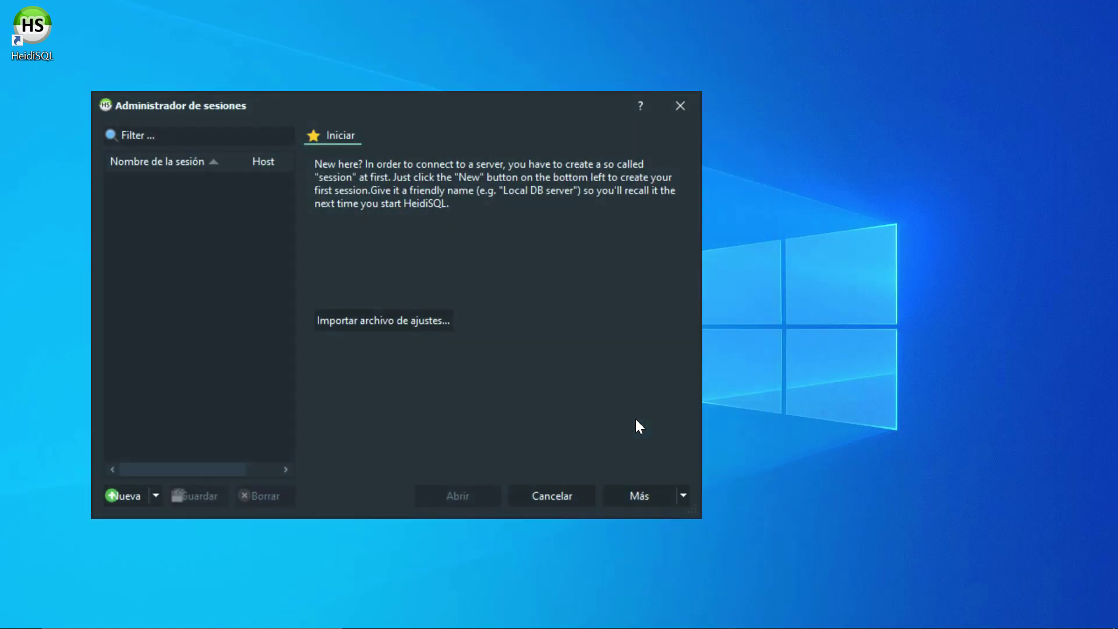
Step: Centre the session manager window and create a new session named PDHN
{"action": "left_click_drag", "start_coordinate": [503, 113], "coordinate": [676, 98]}
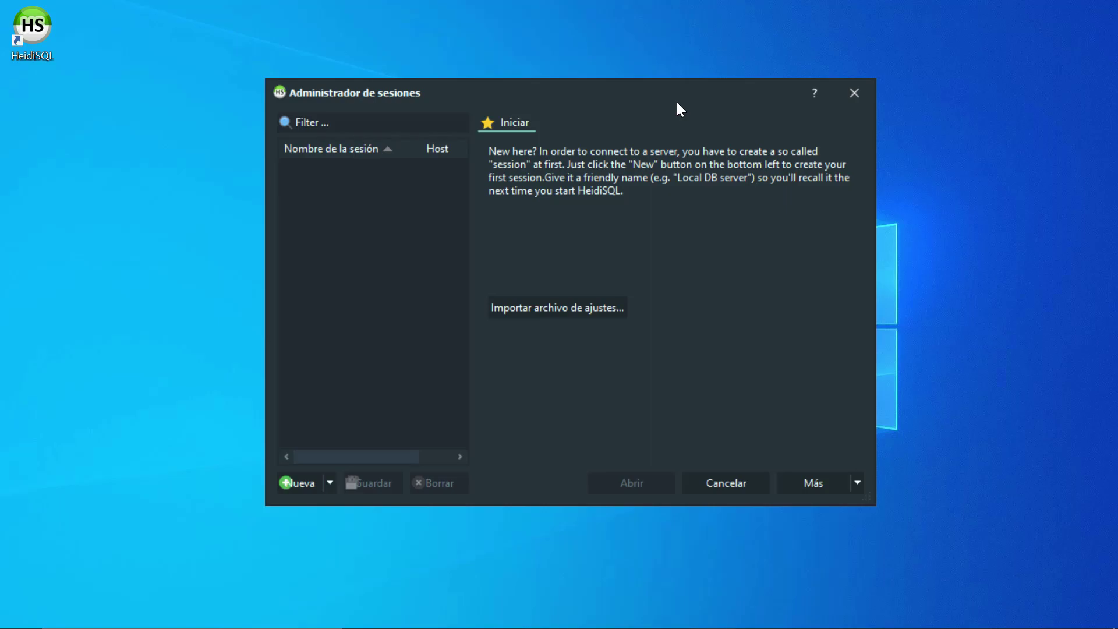
{"action": "left_click", "coordinate": [294, 481]}
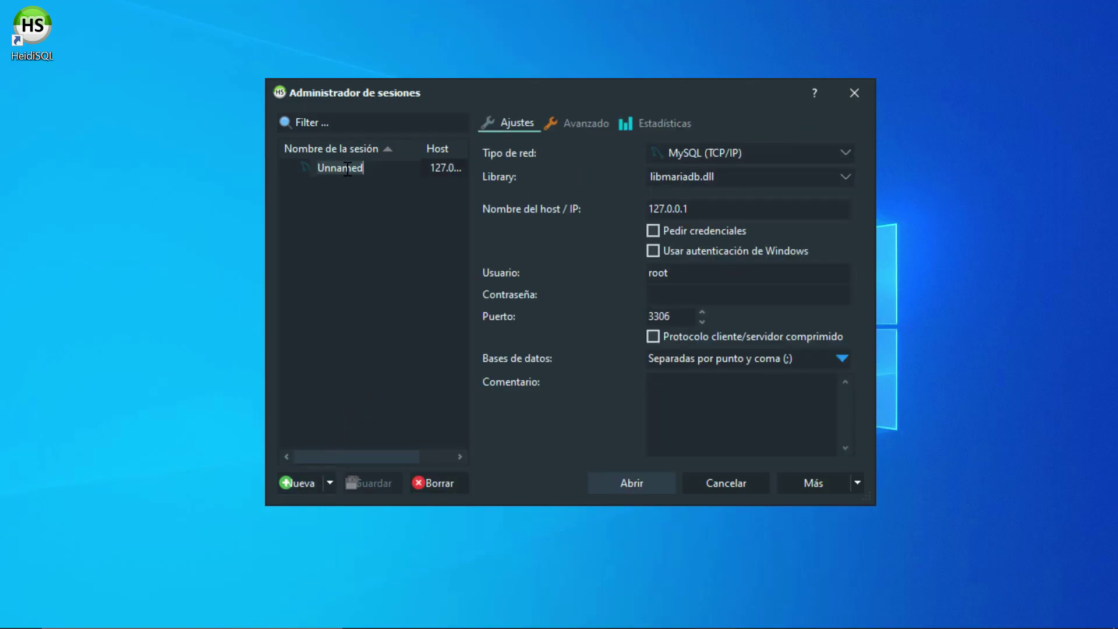
{"action": "key", "text": "End"}
{"action": "key", "text": "BackSpace"}
{"action": "key", "text": "BackSpace"}
{"action": "key", "text": "BackSpace"}
{"action": "key", "text": "BackSpace"}
{"action": "key", "text": "BackSpace"}
{"action": "key", "text": "BackSpace"}
{"action": "key", "text": "BackSpace"}
{"action": "type", "text": "PDHN"}
{"action": "key", "text": "Return"}
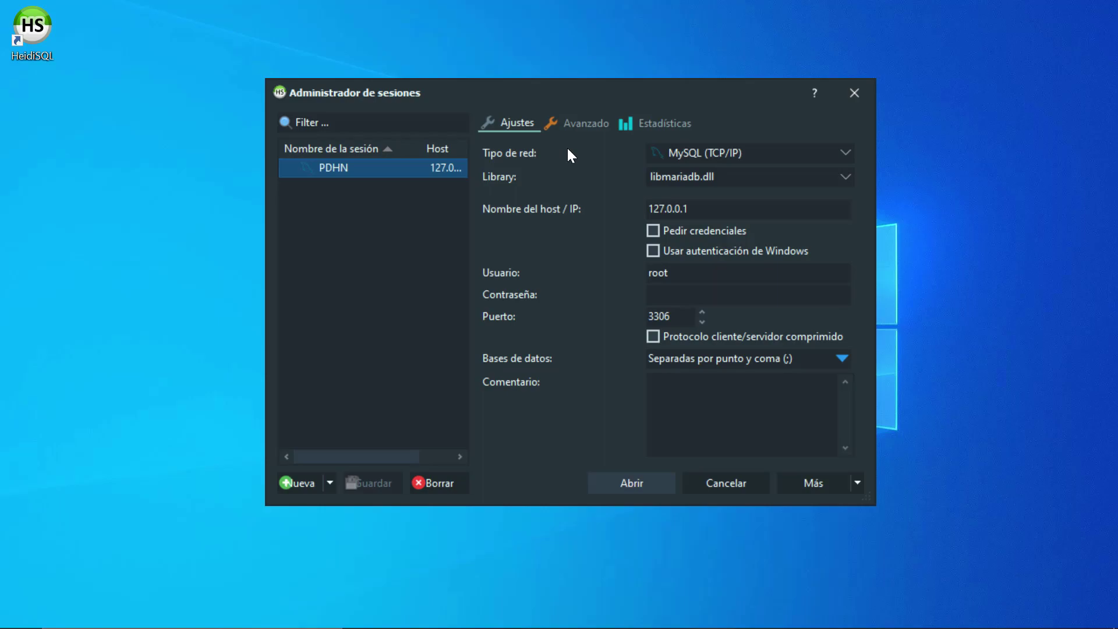
Step: Open the PDHN session using MySQL (TCP/IP), host 127.0.0.1, user root and an empty password, and maximize the main window
{"action": "left_click", "coordinate": [734, 153]}
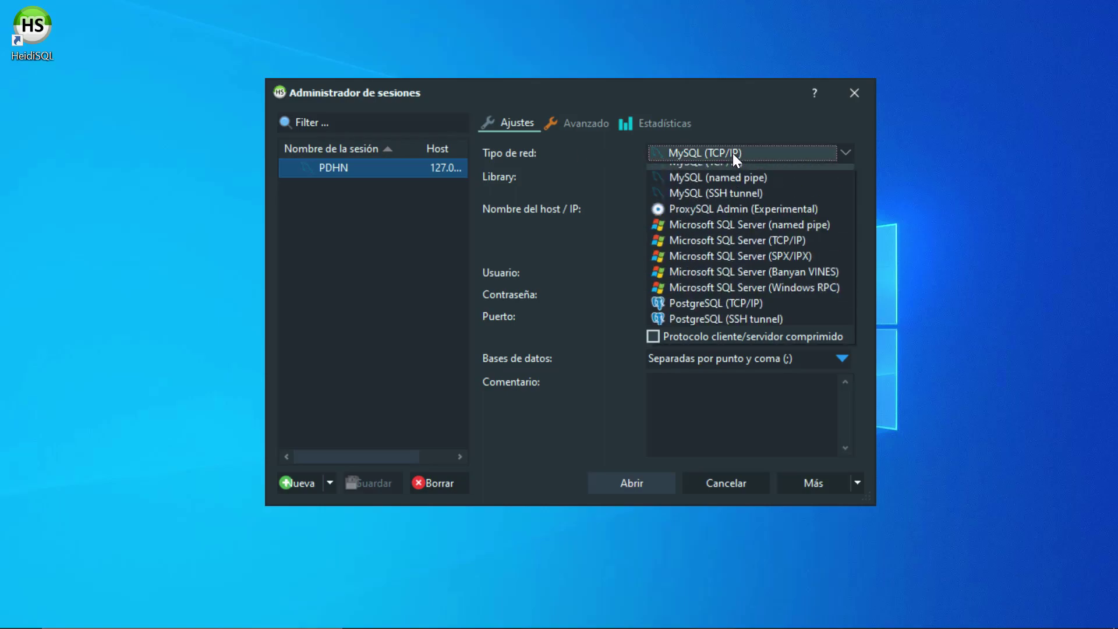
{"action": "left_click", "coordinate": [740, 173]}
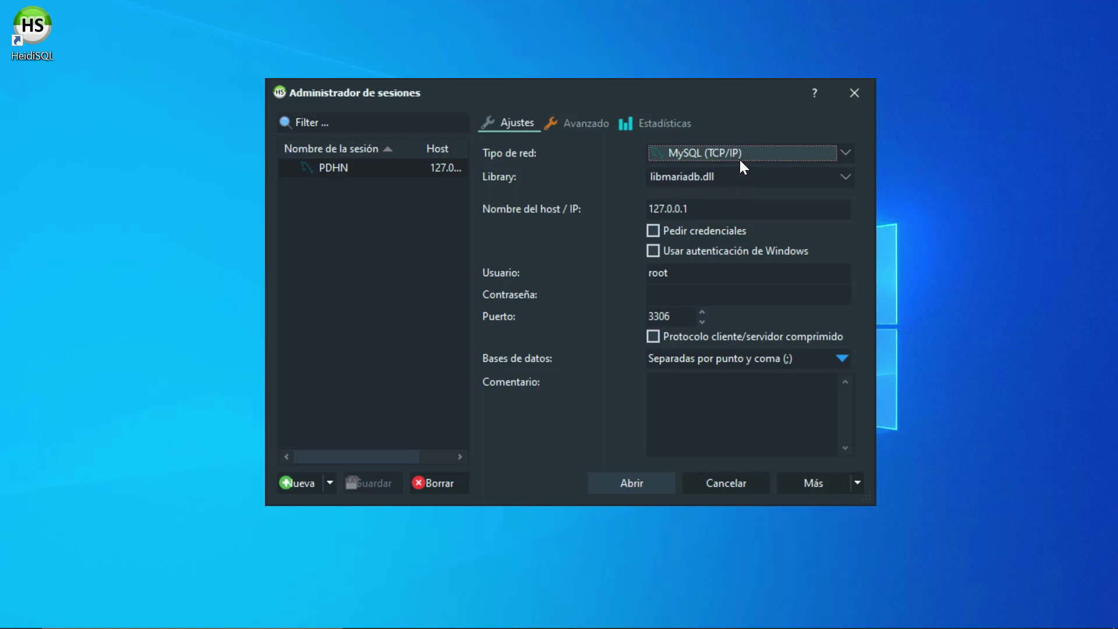
{"action": "left_click", "coordinate": [702, 216]}
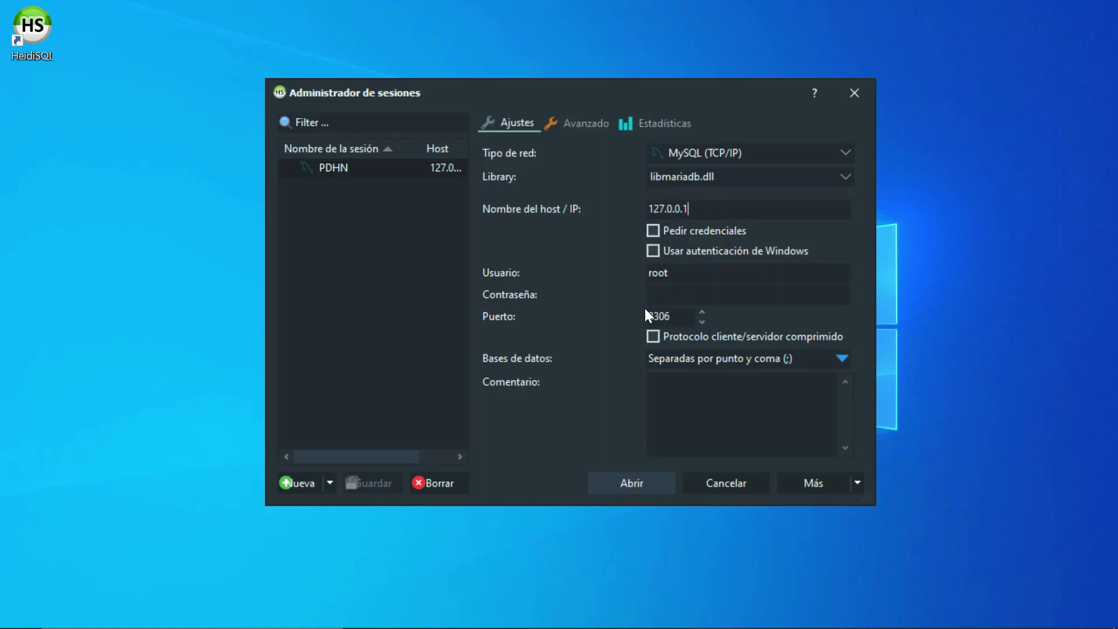
{"action": "left_click", "coordinate": [680, 278]}
{"action": "left_click", "coordinate": [656, 292]}
{"action": "left_click", "coordinate": [627, 480]}
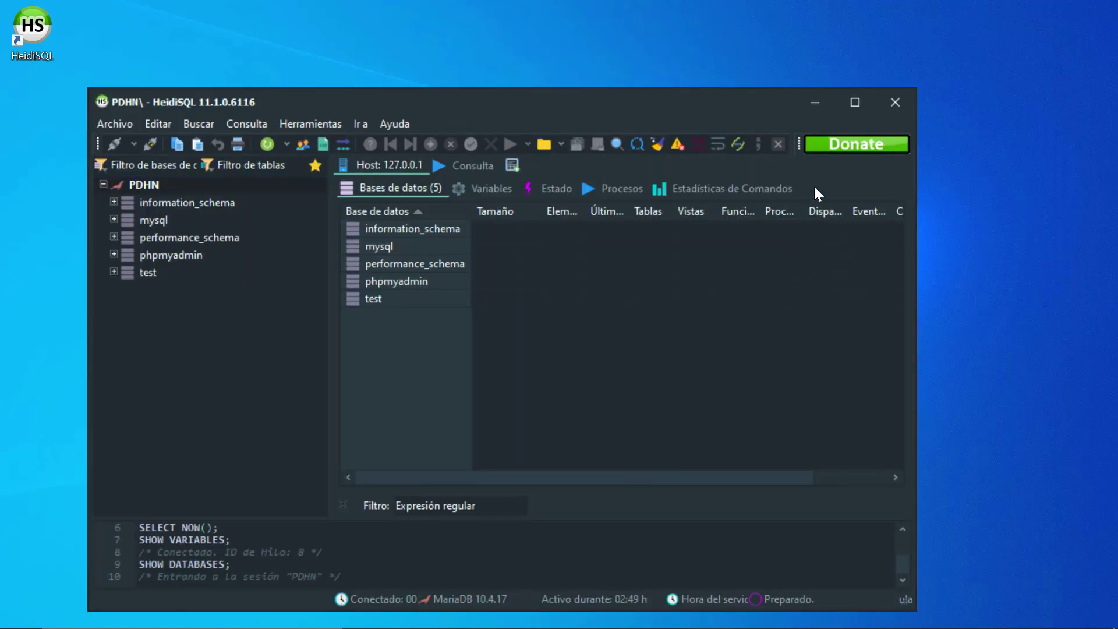
{"action": "left_click", "coordinate": [855, 103]}
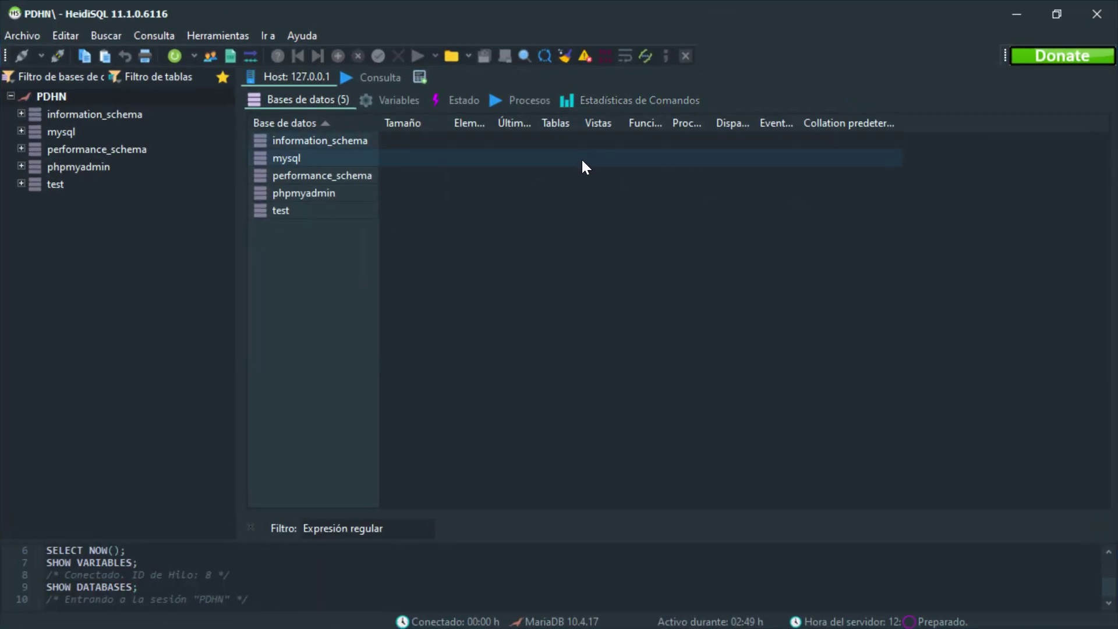